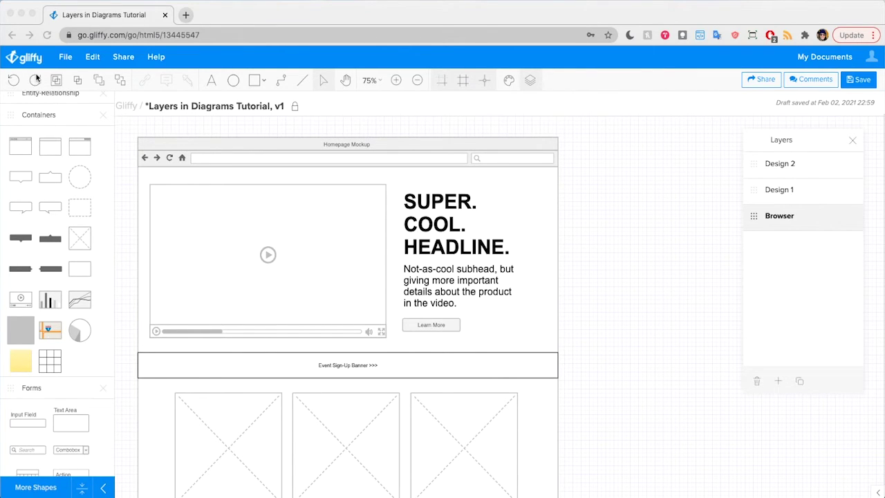
Start a new diagram from the Wireframe template.
click(66, 57)
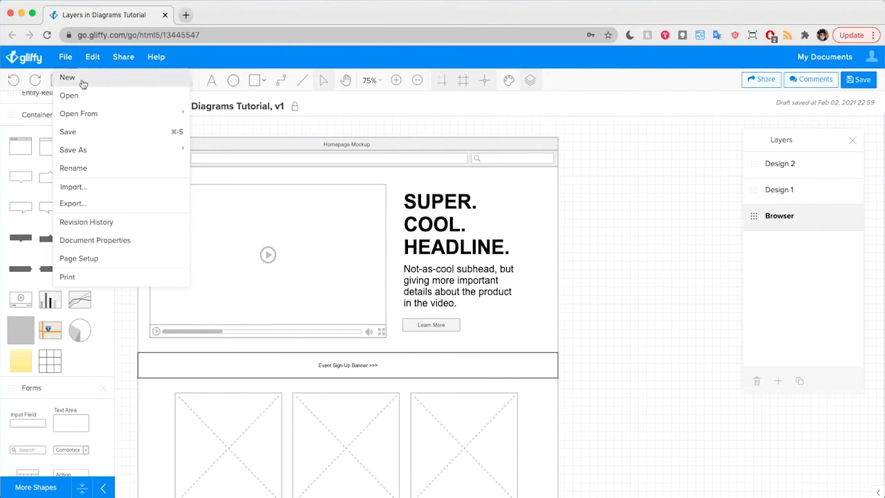
click(85, 82)
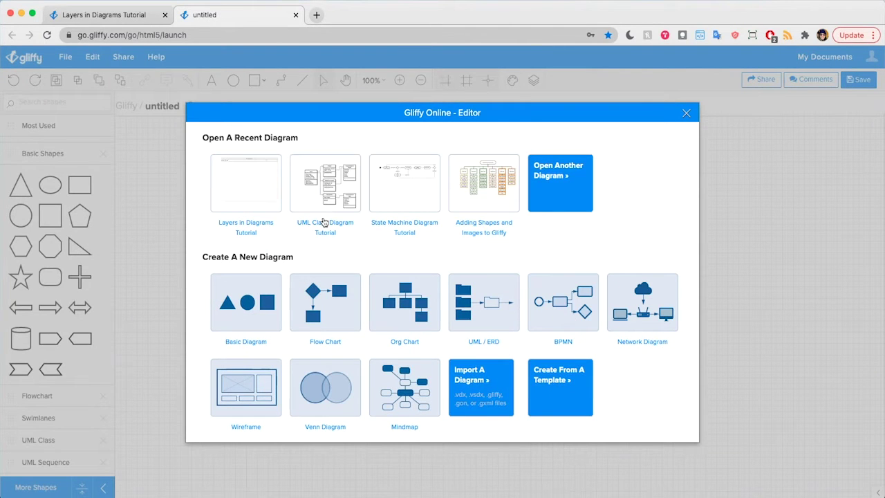
click(240, 387)
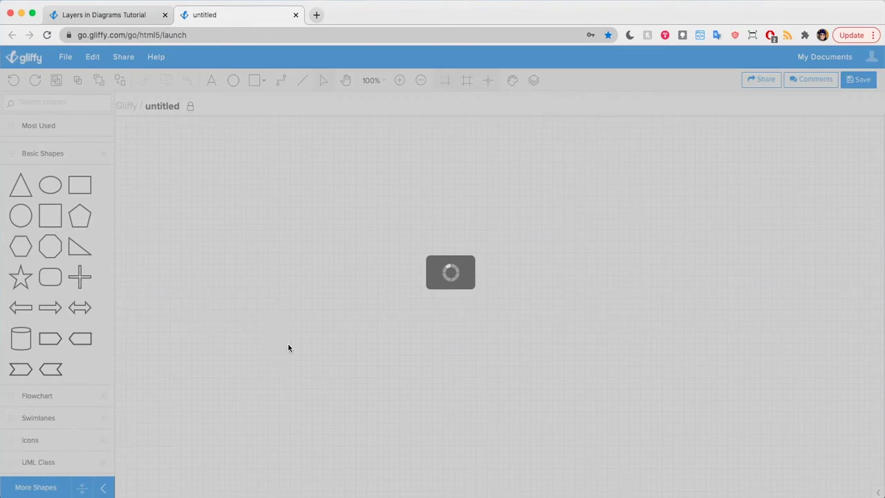
Place a browser-window container titled 'Web Page Title' on the canvas.
scroll(53, 317, down, 5)
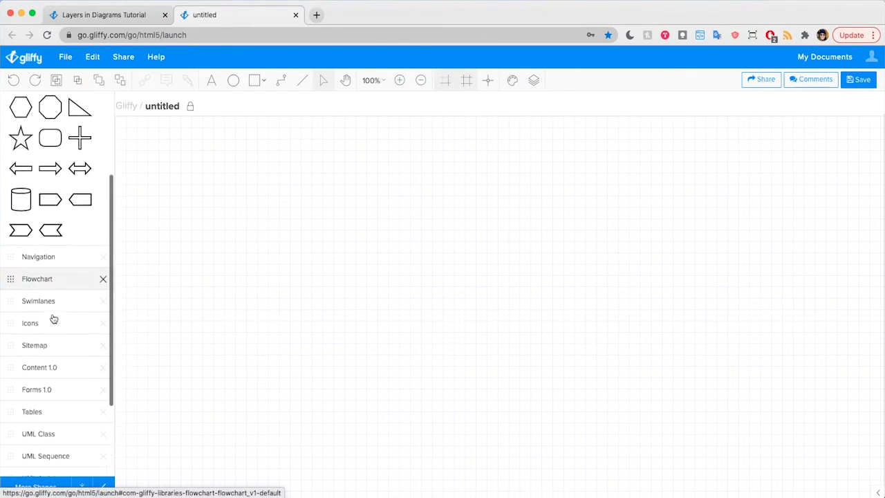
scroll(53, 317, down, 3)
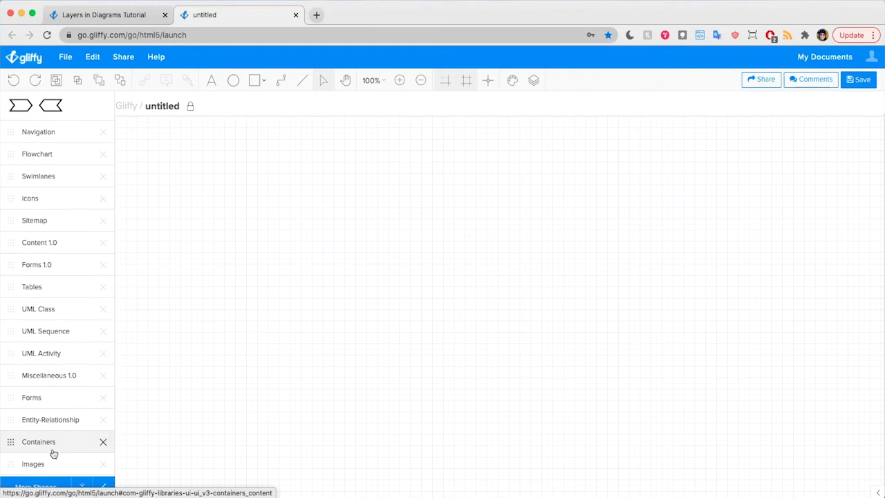
scroll(54, 438, down, 4)
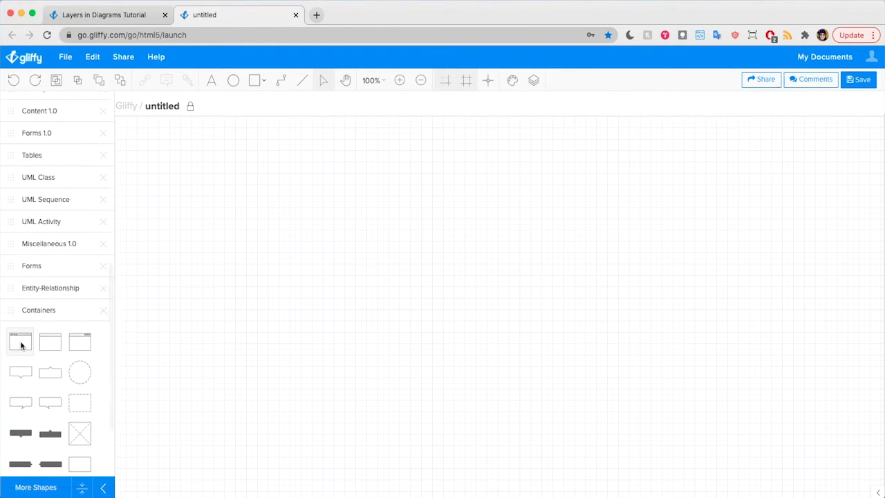
drag(20, 344, 159, 149)
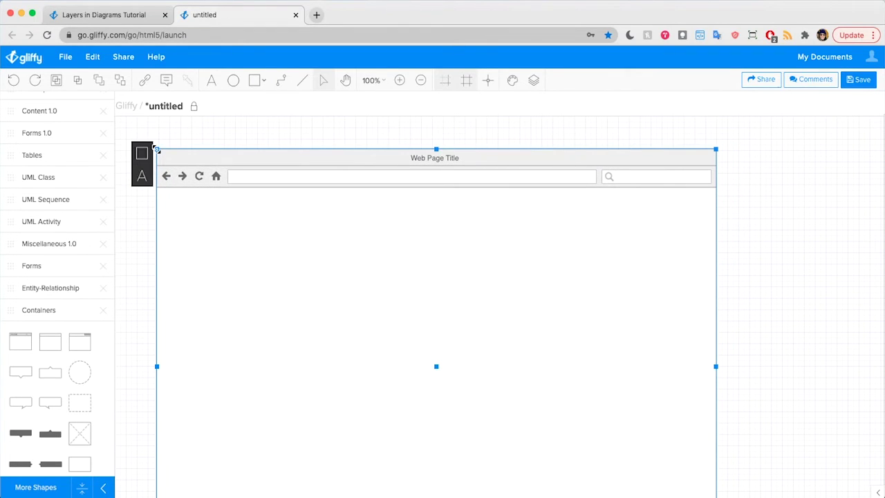
Deselect the browser frame, show the Layers panel and select Layer 0.
click(450, 136)
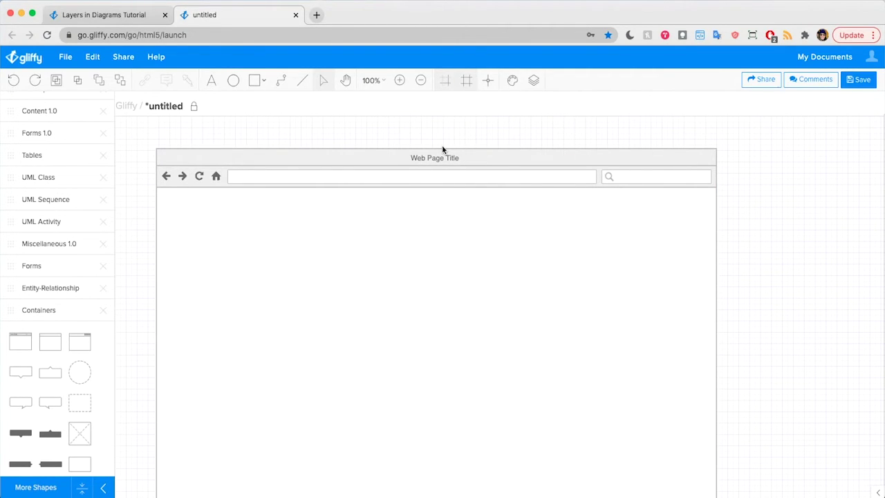
click(533, 82)
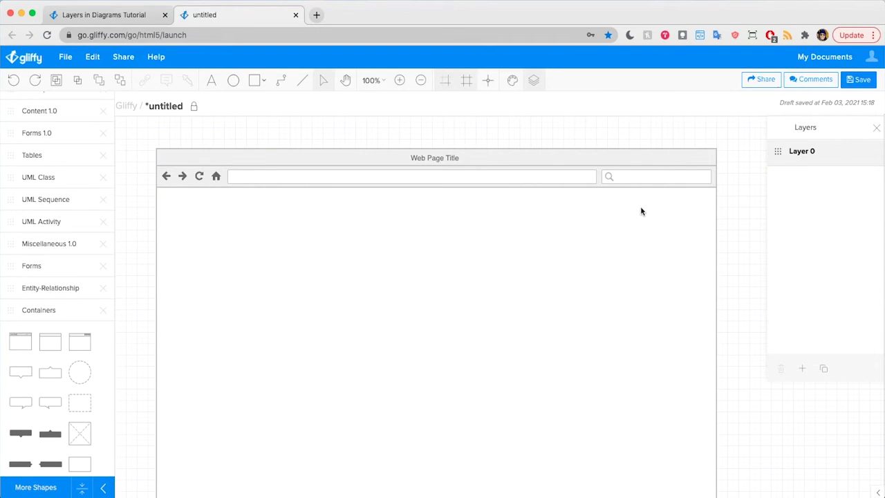
click(794, 158)
Rename Layer 0 to 'Browser'.
double_click(799, 154)
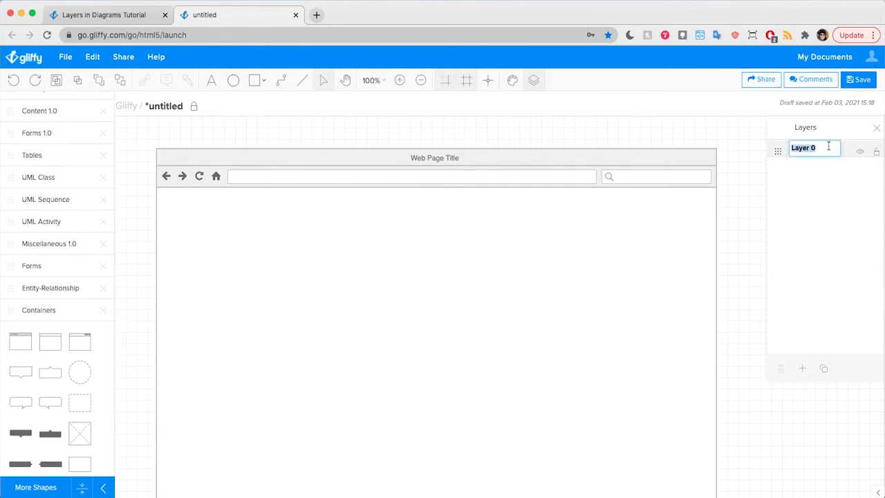
text(Browser)
key(Return)
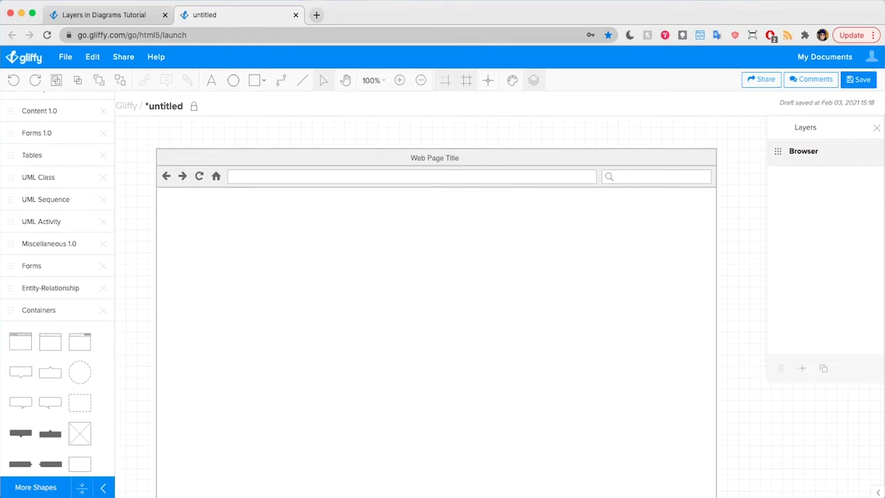
mouse_move(876, 153)
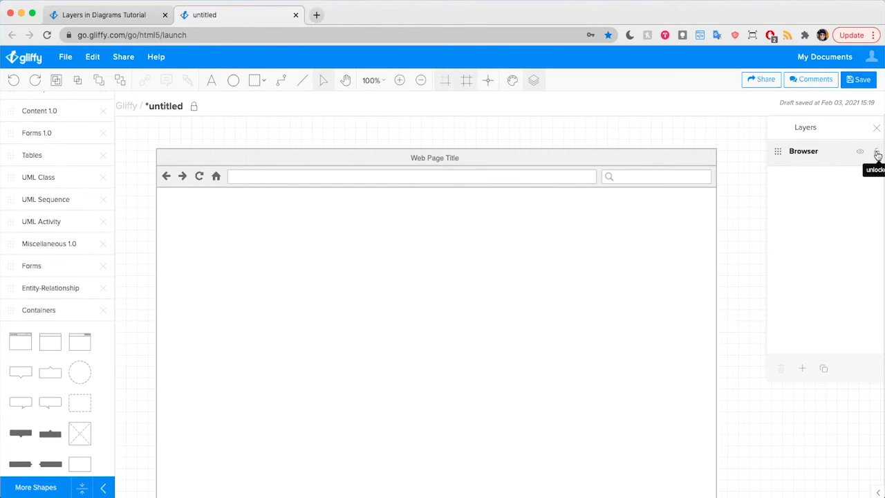
drag(556, 154, 615, 202)
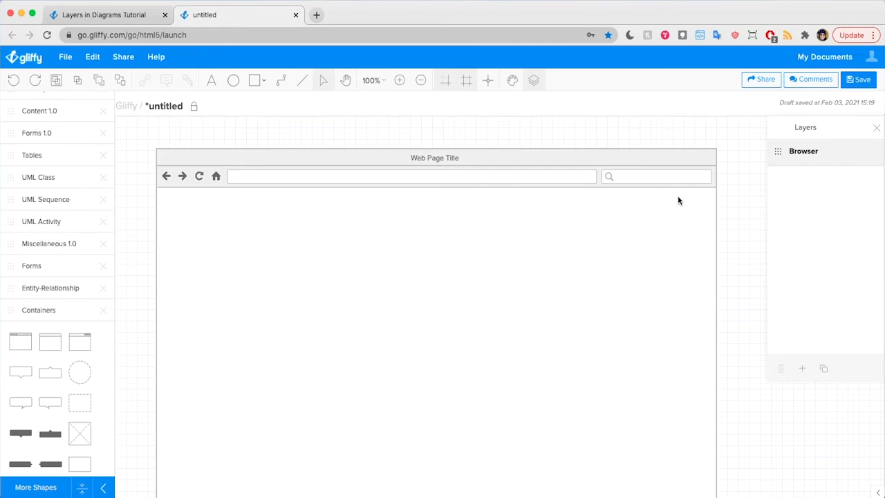
Add a new layer above Browser and name it 'Design'.
click(805, 370)
double_click(802, 152)
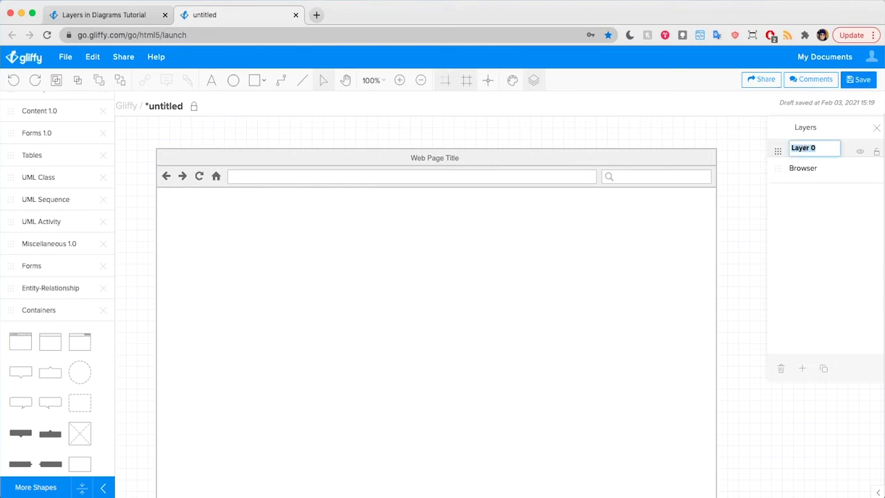
text(Design)
key(Return)
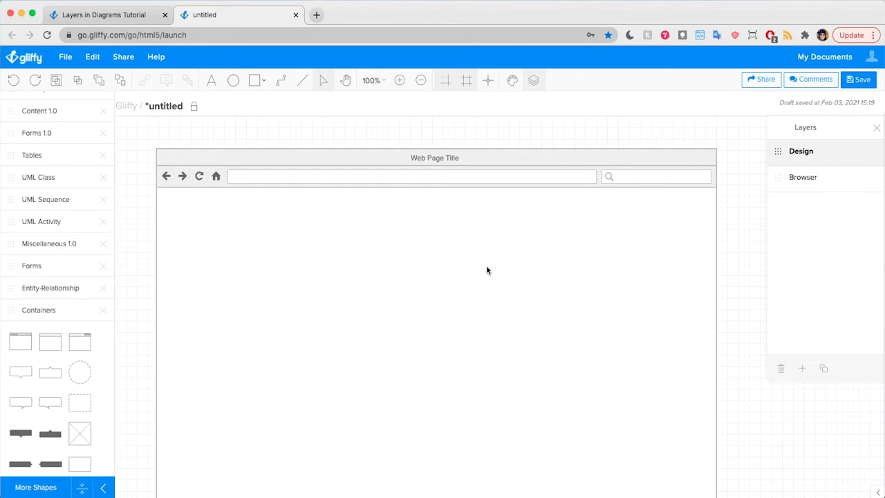
Set the 'Super. Cool. Headline.' text to 48px and edit the subhead copy below it.
scroll(35, 351, down, 2)
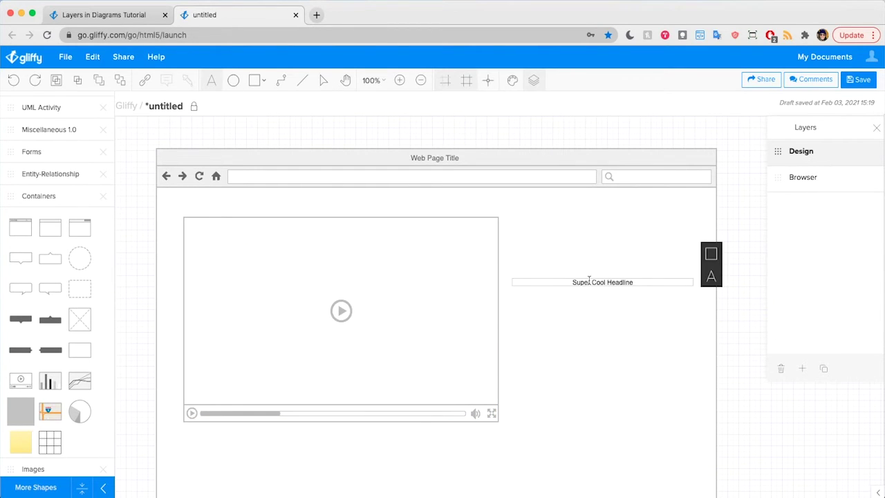
double_click(589, 280)
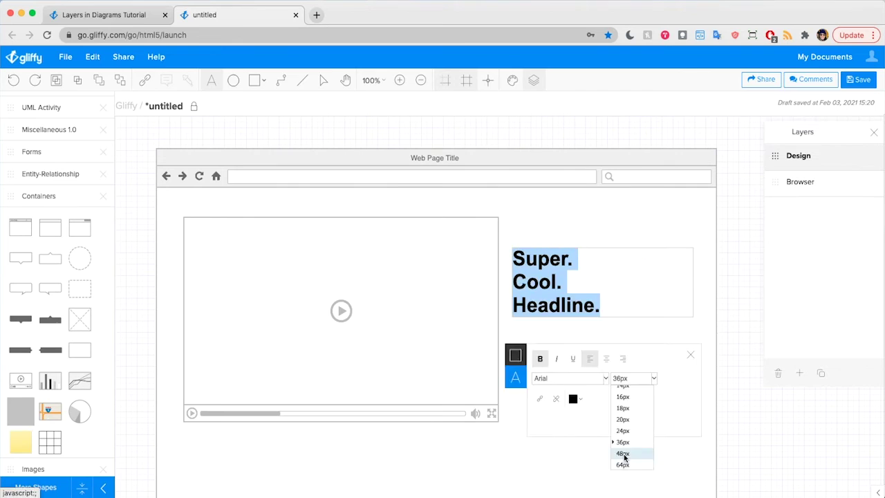
click(618, 452)
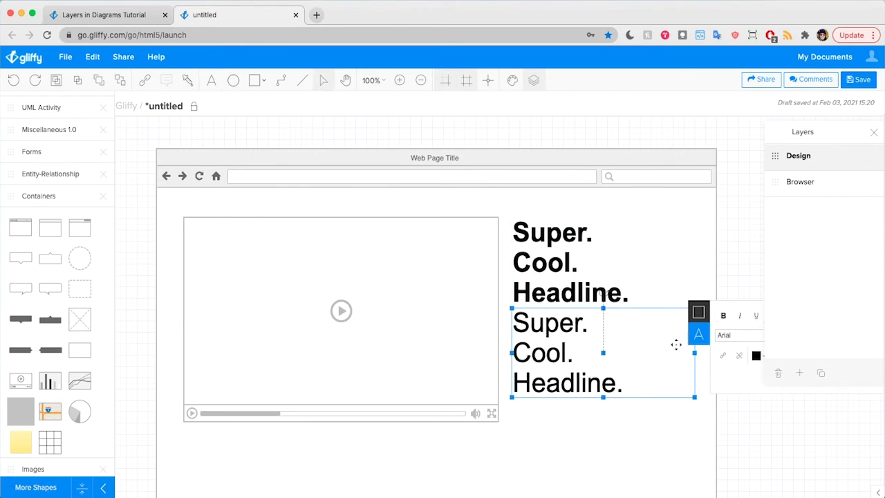
double_click(307, 333)
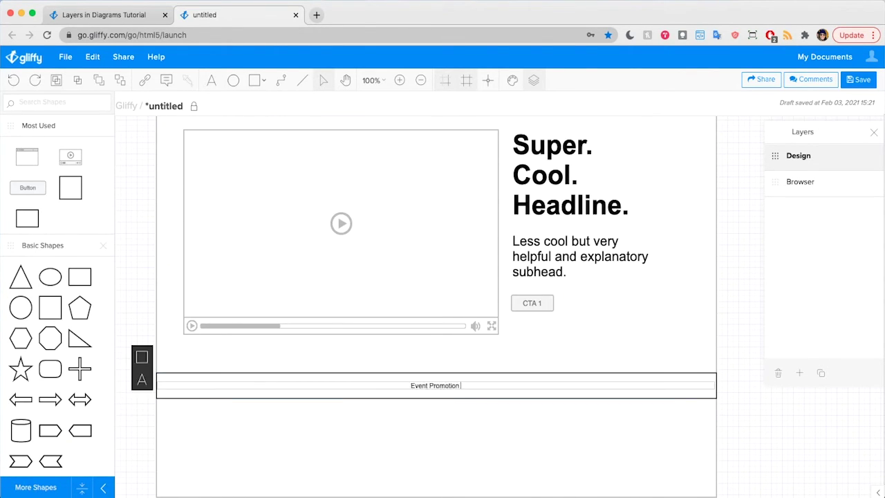
scroll(436, 298, down, 3)
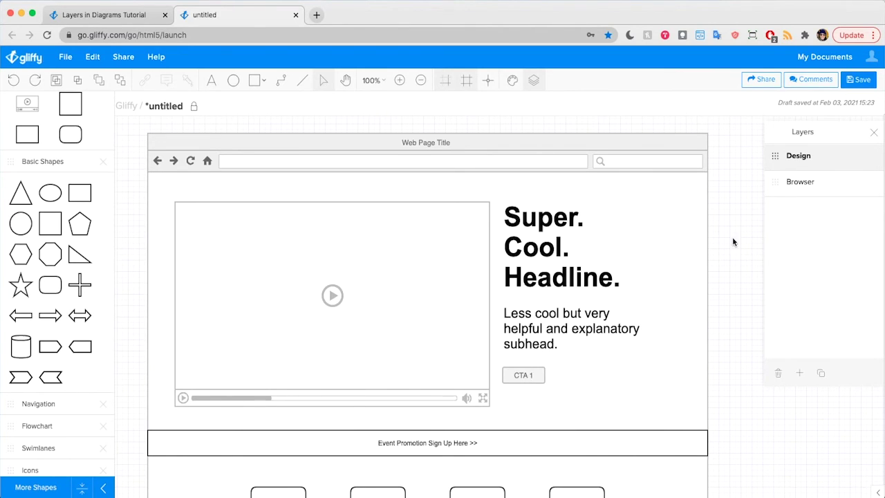
Duplicate the Design layer and name the two layers 'Design 1' and 'Design 2'.
click(821, 374)
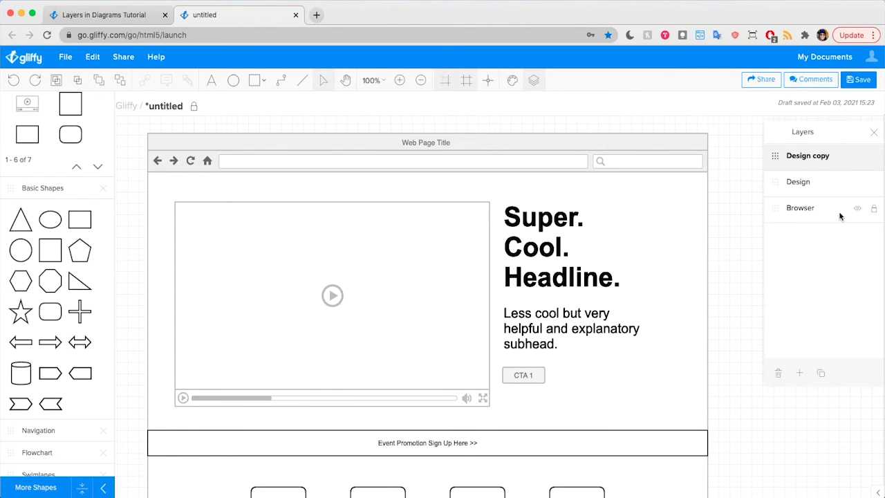
click(802, 183)
double_click(802, 184)
key(Right)
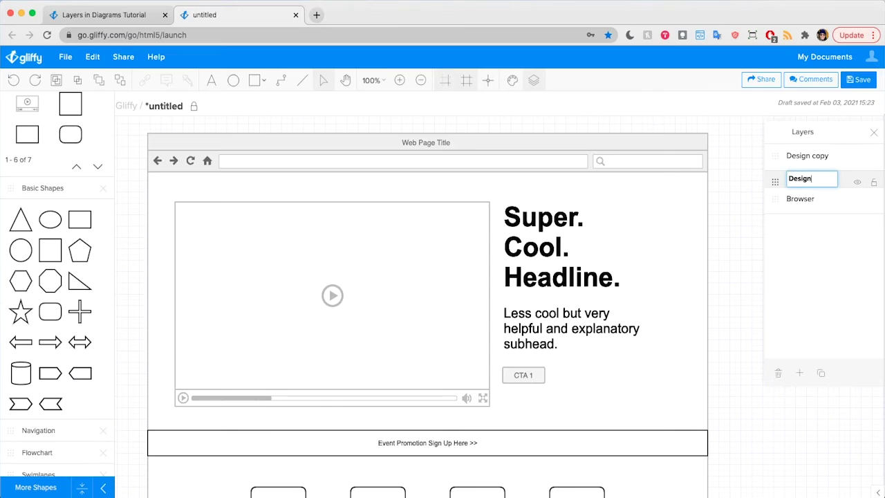
double_click(808, 156)
key(Right)
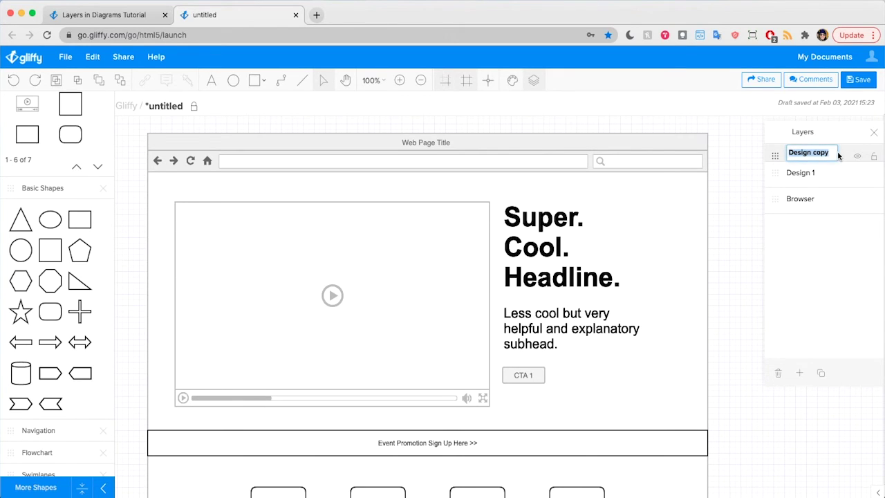
key(BackSpace)
key(BackSpace)
key(BackSpace)
key(Return)
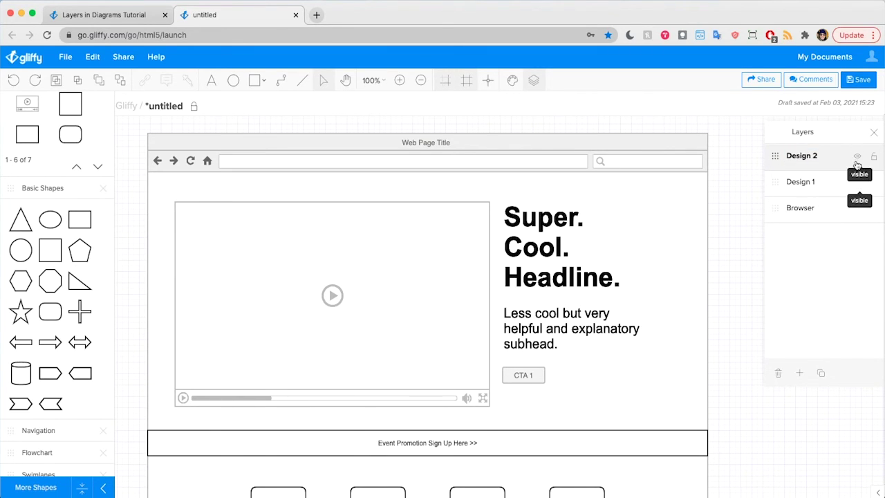
Hide the Design 2 and Design 1 layers and lock Design 1.
click(857, 157)
click(857, 182)
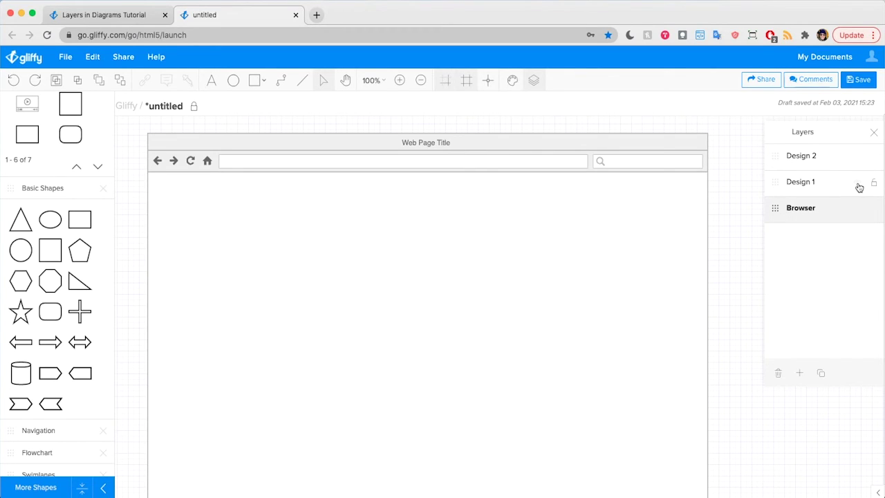
click(857, 185)
click(858, 185)
click(875, 184)
Show Design 2 and move the promotion bar up beneath the browser bar.
click(859, 161)
scroll(472, 415, down, 1)
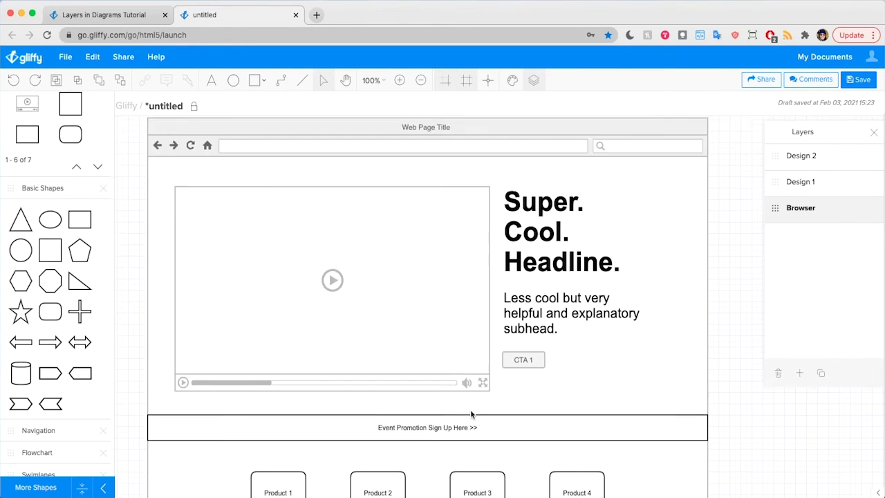
scroll(473, 413, down, 4)
scroll(443, 402, up, 3)
click(450, 405)
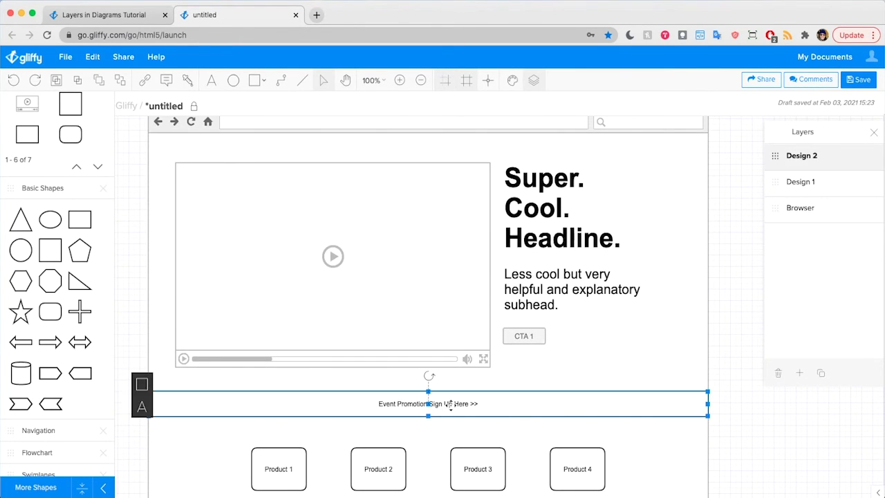
drag(450, 404, 452, 150)
Move the headline and video group lower on the page.
click(528, 228)
click(420, 253)
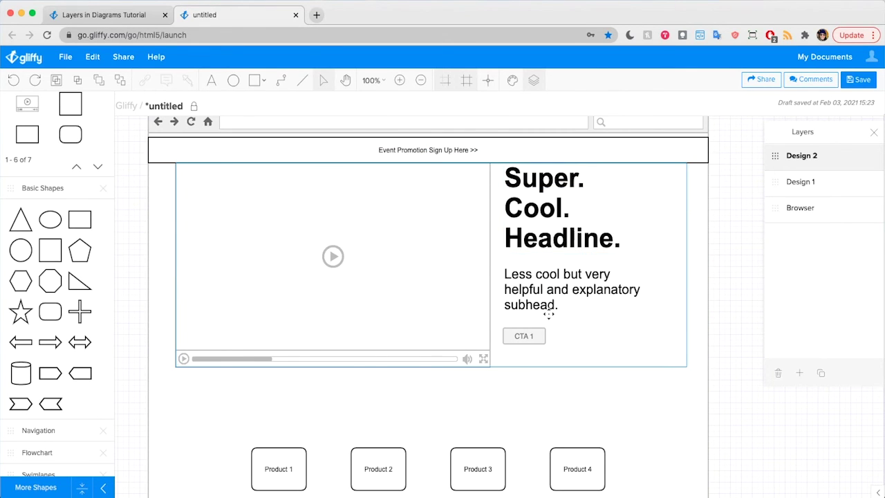
drag(548, 314, 580, 435)
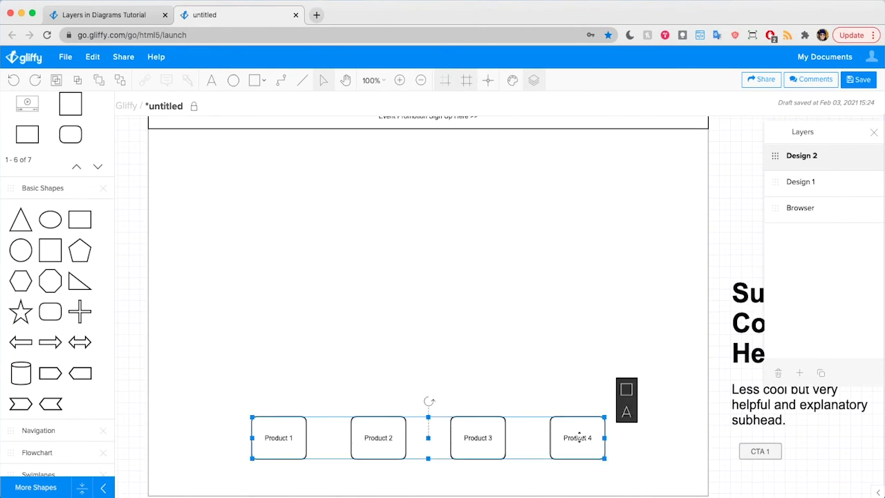
key(super+z)
scroll(57, 276, down, 5)
Put an image placeholder behind Product 1 and copy the group into four columns.
drag(80, 270, 623, 237)
click(573, 298)
key(Delete)
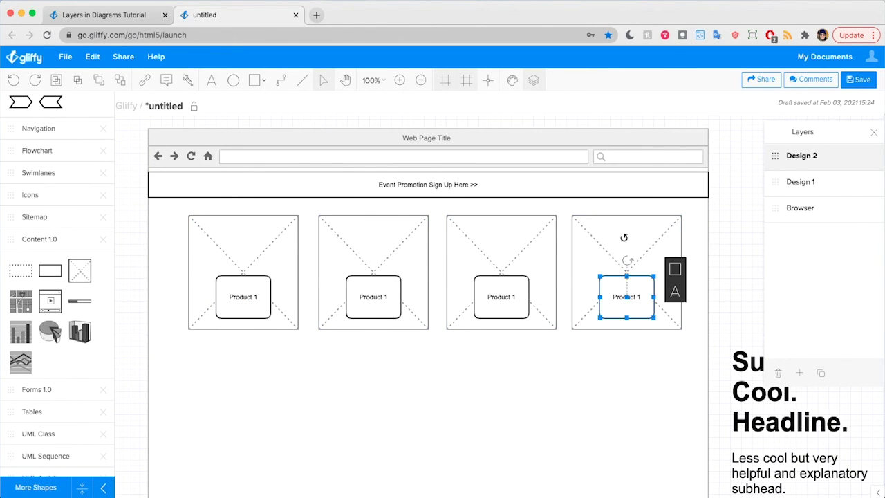
click(435, 251)
click(453, 248)
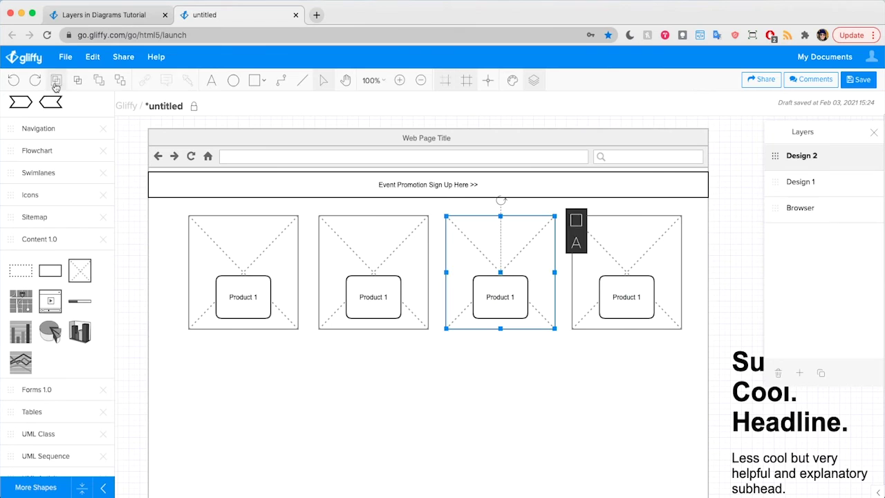
Distribute the four image-and-Product 1 columns evenly horizontally.
click(247, 231)
shift+click(374, 242)
shift+click(522, 279)
shift+click(627, 242)
click(696, 220)
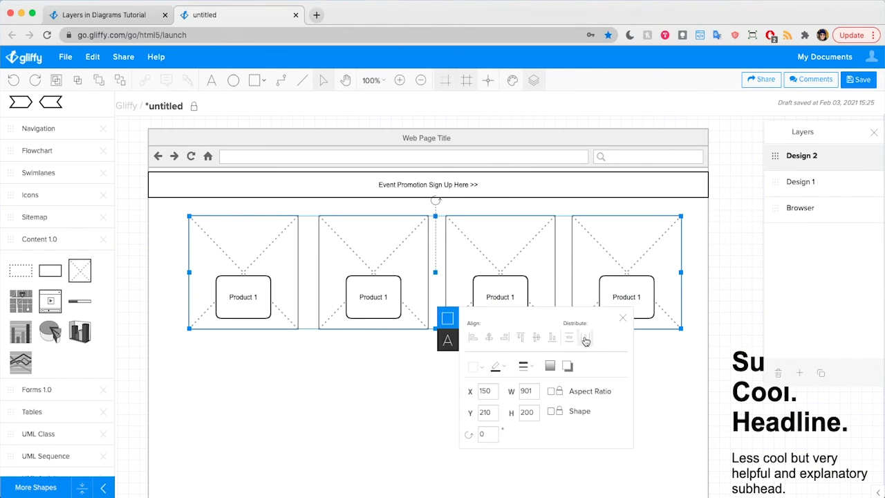
click(585, 338)
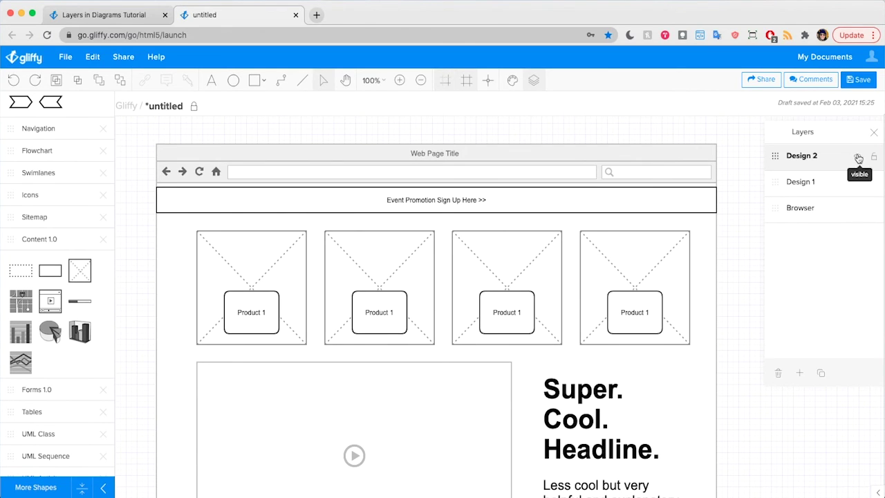
click(858, 158)
click(857, 184)
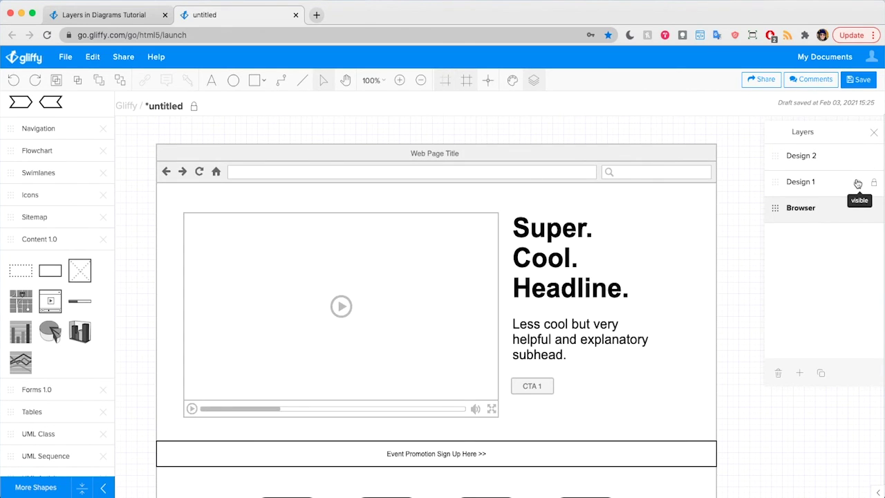
click(857, 183)
click(857, 158)
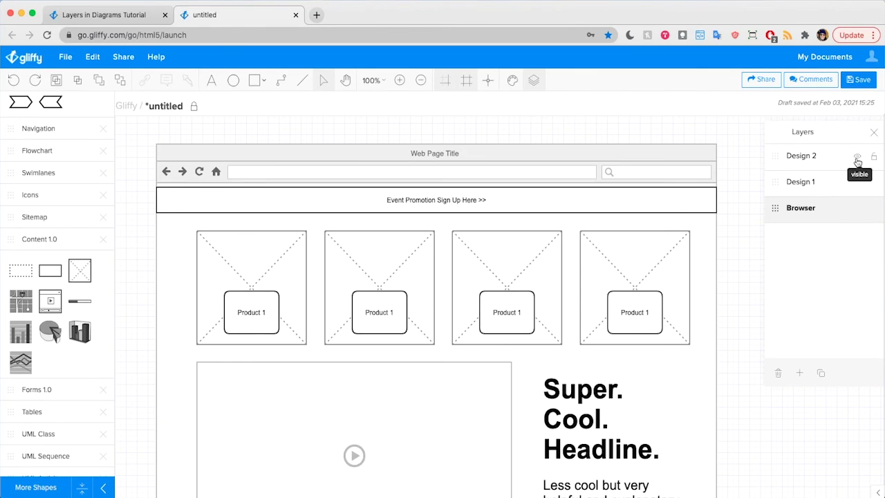
click(857, 160)
click(858, 181)
click(859, 158)
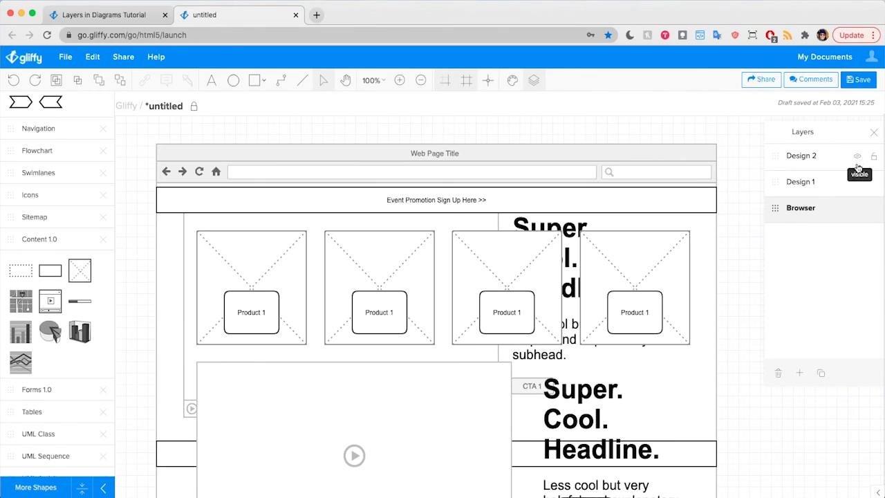
click(857, 191)
click(858, 181)
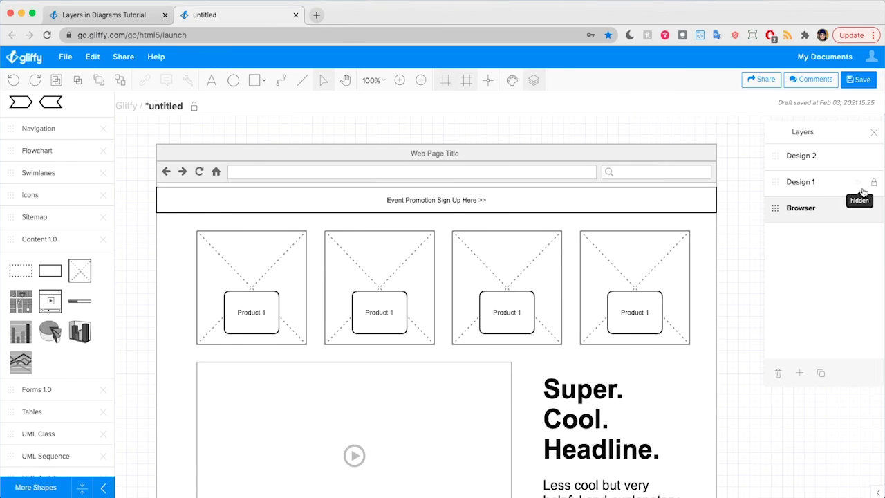